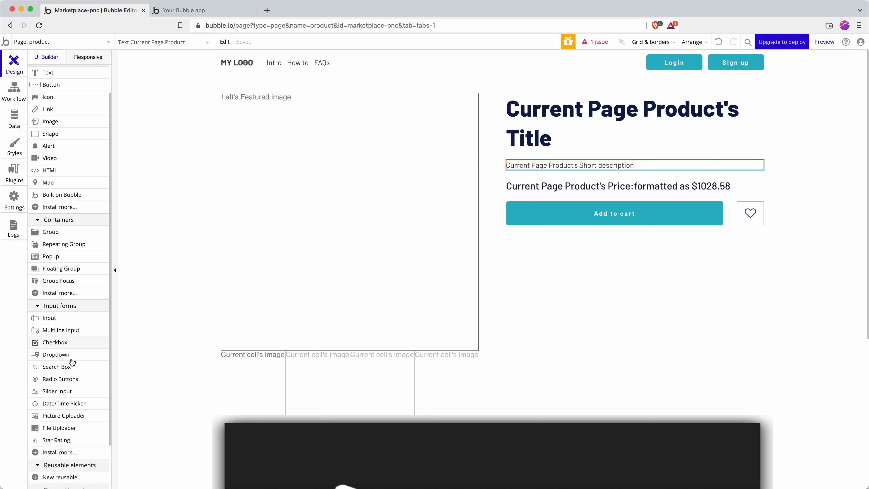
Add a Star Rating input below the Add to cart button and make it the last element in its column
{"action": "left_click", "coordinate": [71, 440]}
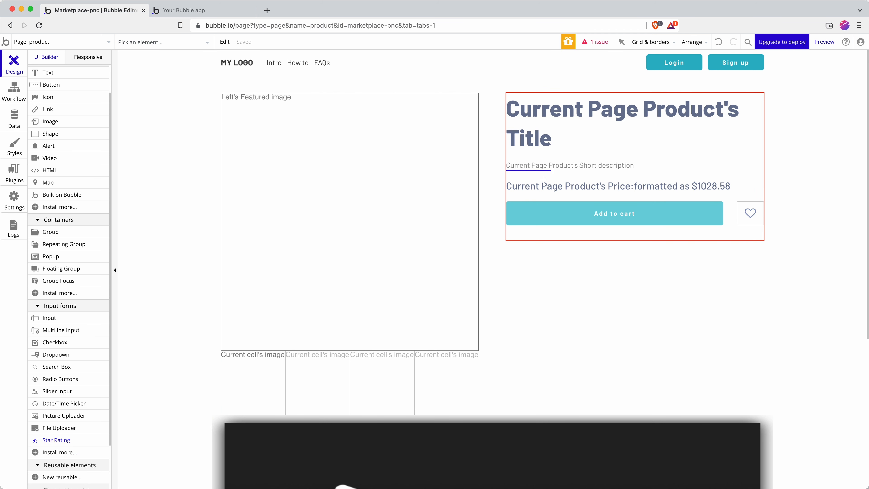
{"action": "left_click_drag", "start_coordinate": [541, 233], "coordinate": [605, 236]}
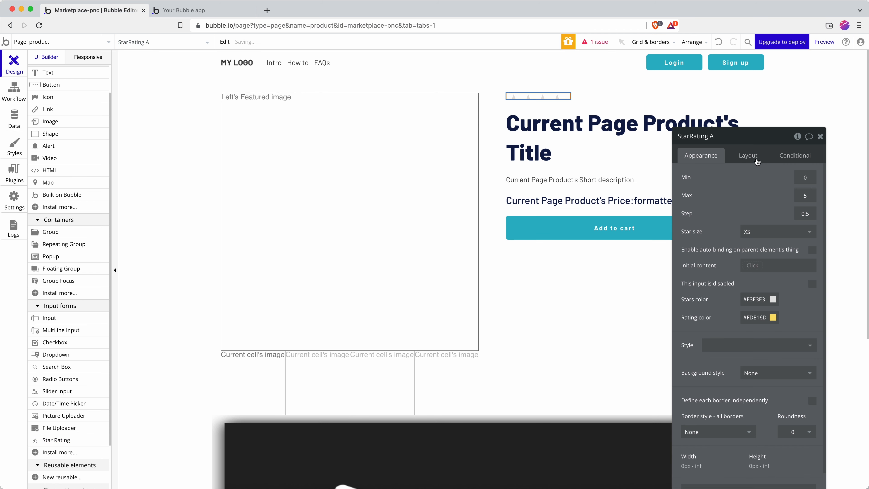
{"action": "left_click", "coordinate": [748, 155]}
{"action": "left_click", "coordinate": [797, 245]}
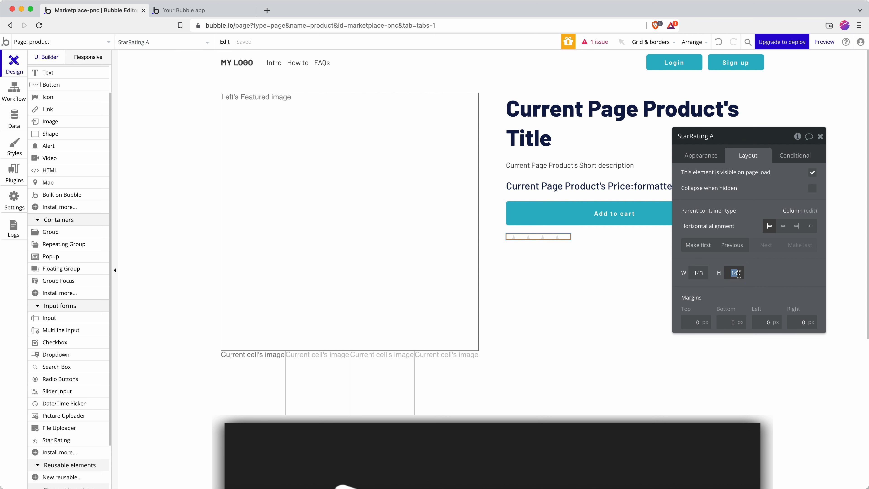
Set the star rating's height to 45 and its width to 200
{"action": "type", "text": "30"}
{"action": "key", "text": "Return"}
{"action": "left_click", "coordinate": [738, 273]}
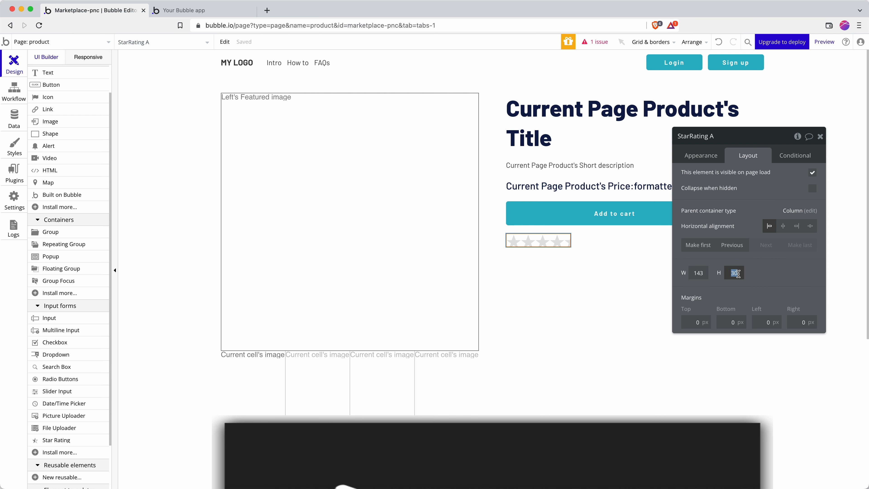
{"action": "type", "text": "45"}
{"action": "key", "text": "Return"}
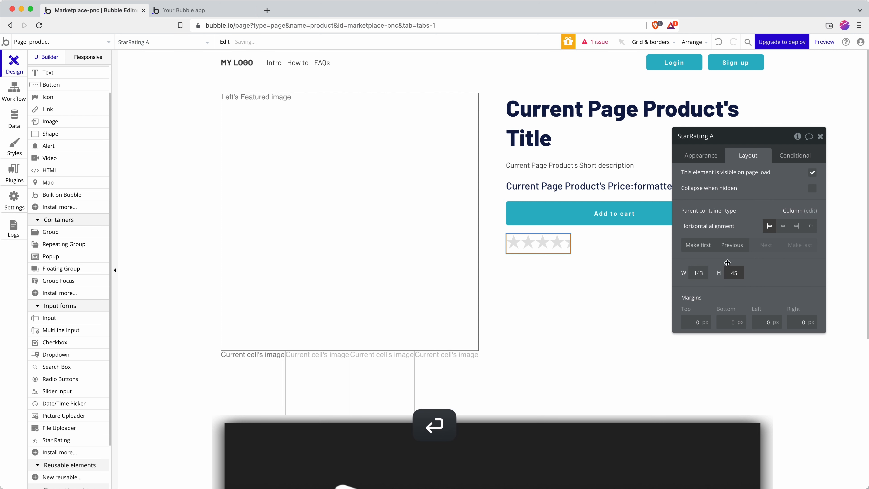
{"action": "left_click", "coordinate": [699, 273]}
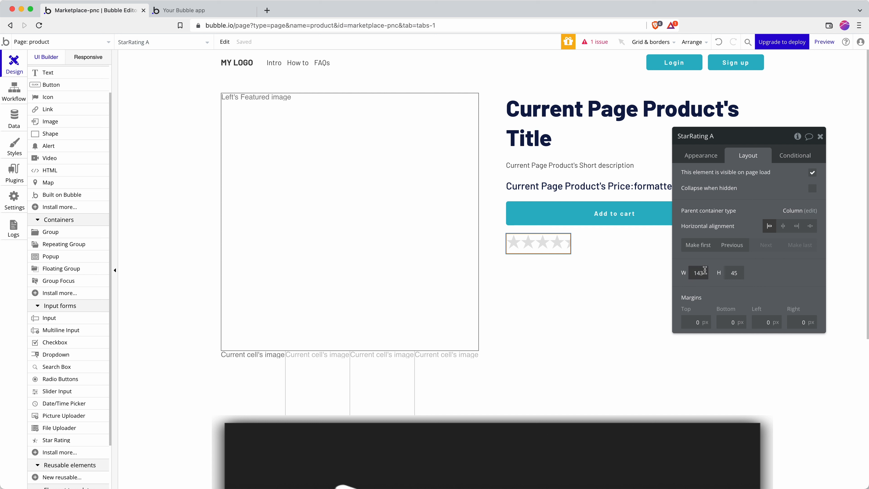
{"action": "type", "text": "200"}
{"action": "key", "text": "Return"}
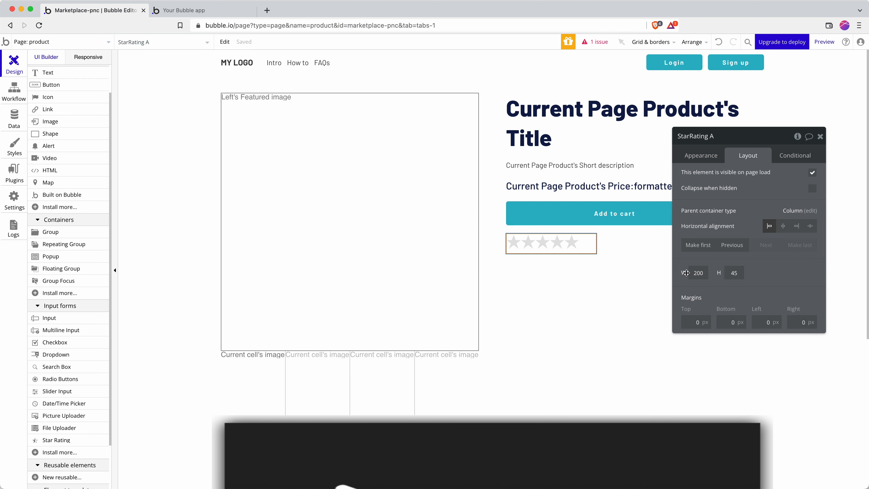
Preview the product page, close the old preview, and reload the page to test whether the star rating persists
{"action": "left_click", "coordinate": [692, 155]}
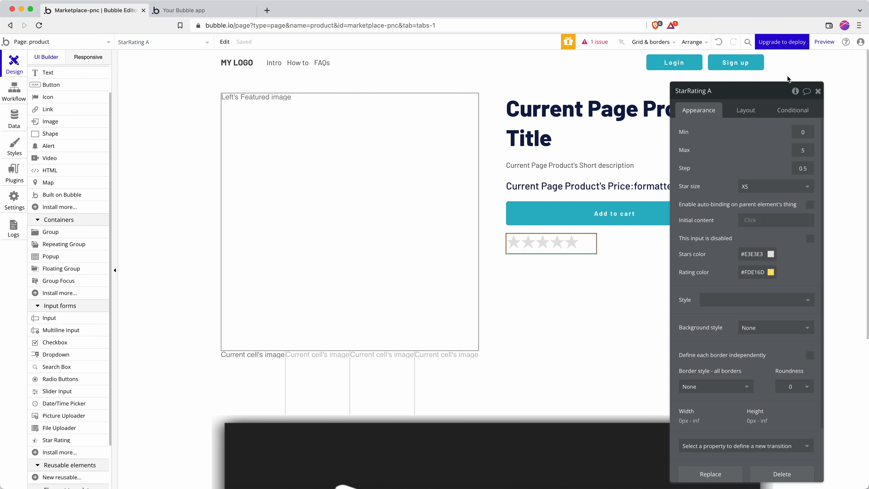
{"action": "left_click", "coordinate": [824, 42]}
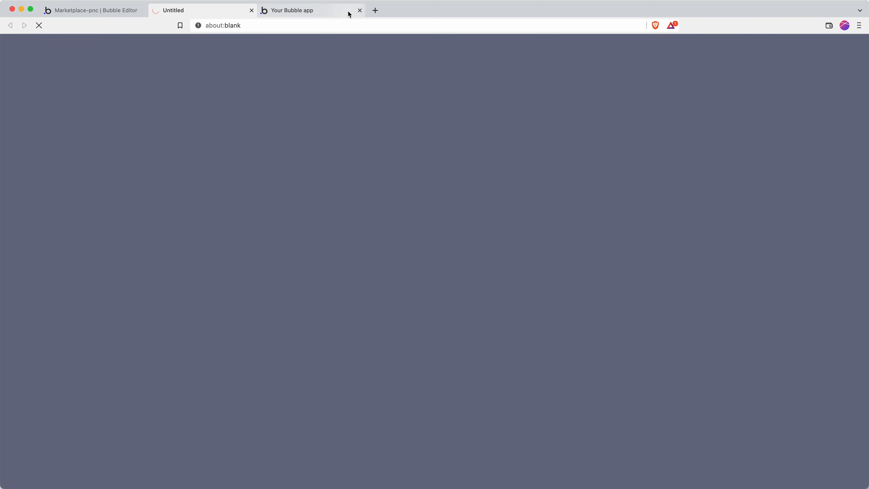
{"action": "left_click", "coordinate": [360, 10]}
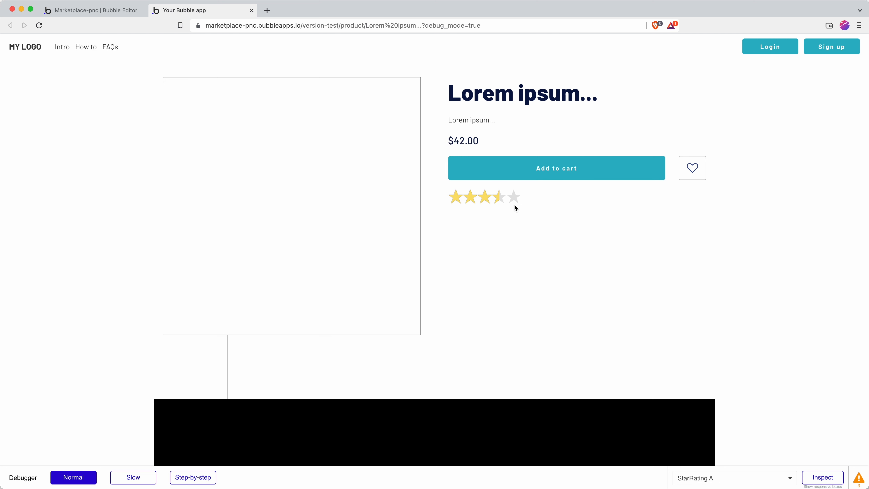
{"action": "left_click", "coordinate": [274, 23]}
{"action": "key", "text": "Return"}
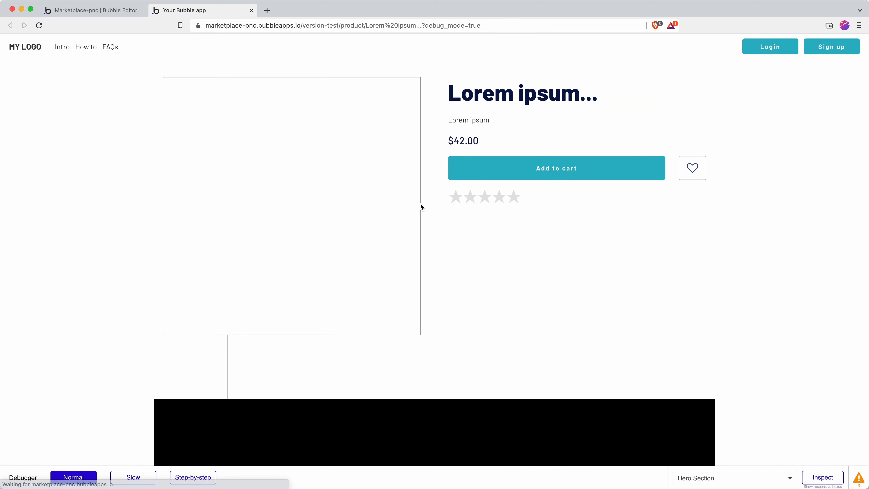
Return to the editor and add a workflow event for when the StarRating A input's value is changed
{"action": "left_click", "coordinate": [110, 10]}
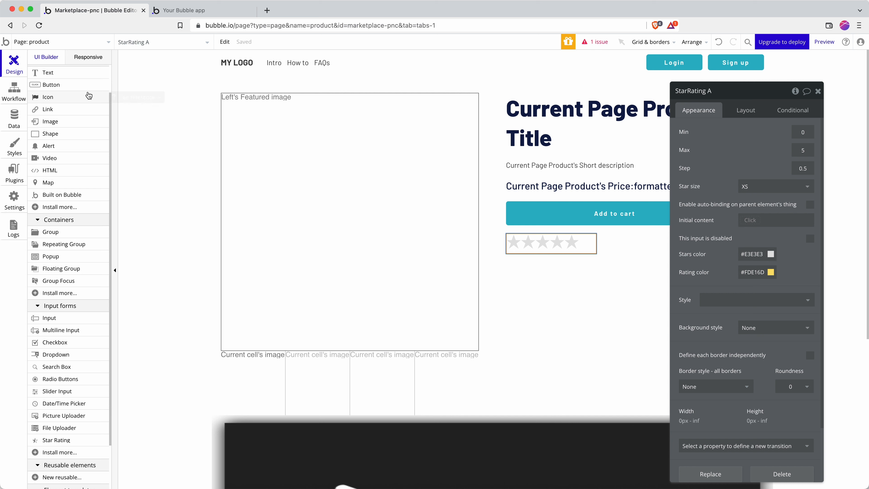
{"action": "left_click", "coordinate": [16, 92]}
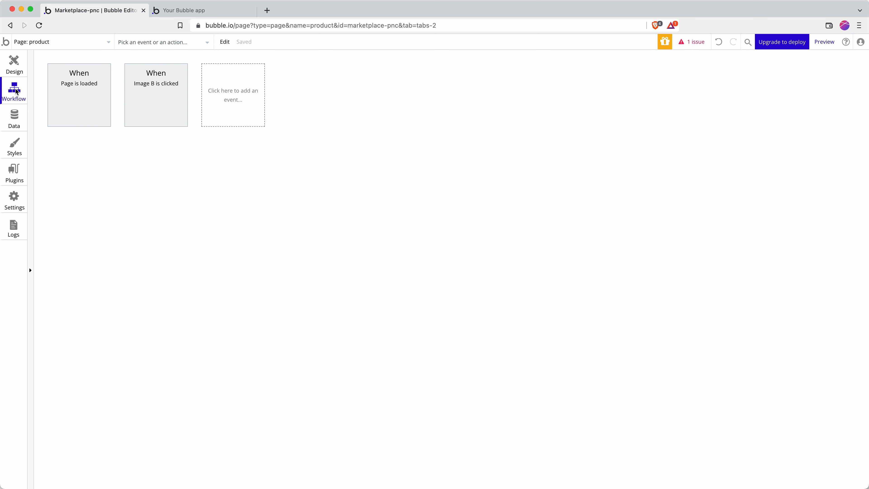
{"action": "left_click", "coordinate": [237, 99]}
{"action": "mouse_move", "coordinate": [234, 158]}
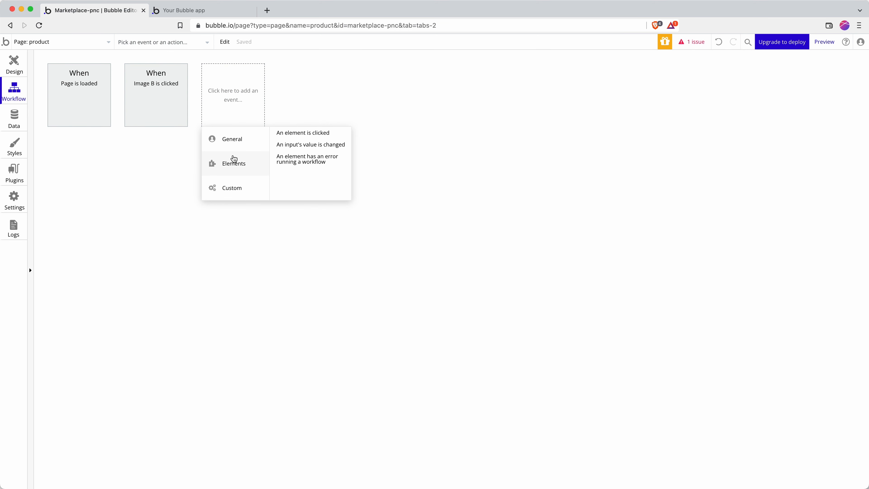
{"action": "left_click", "coordinate": [326, 144]}
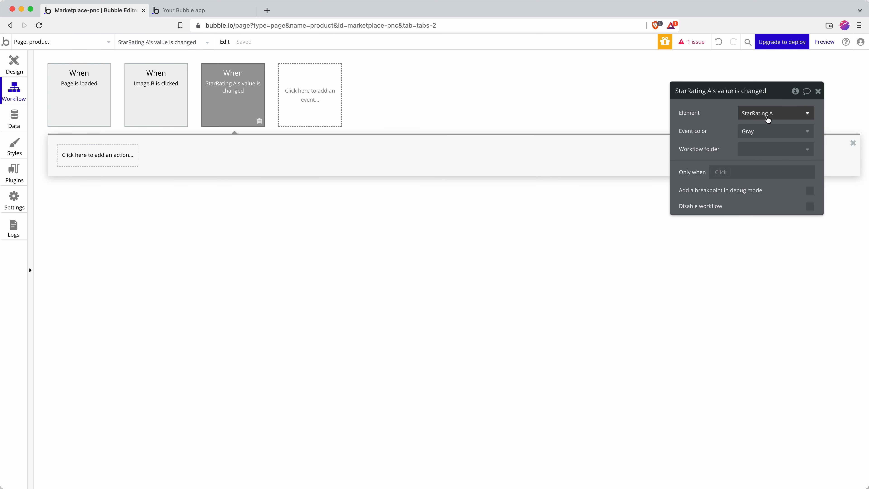
Add a Make changes to thing action to the star rating event, with Current Page Product as the thing to change
{"action": "left_click", "coordinate": [105, 162]}
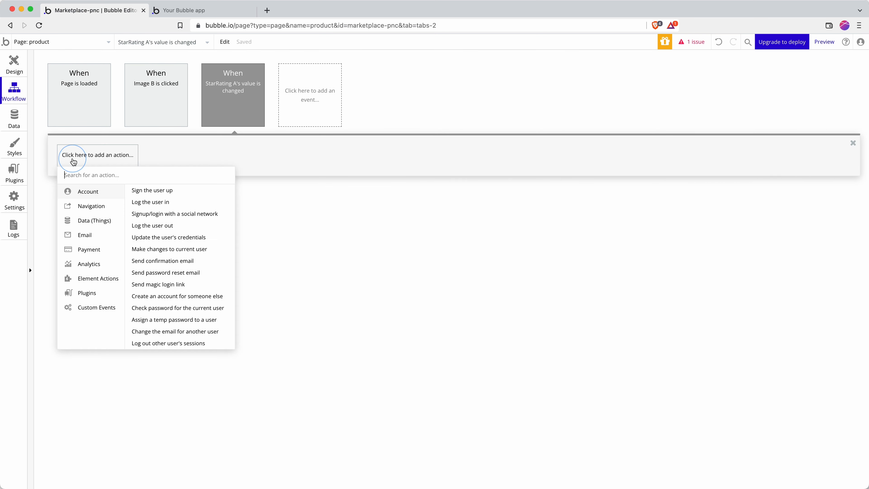
{"action": "mouse_move", "coordinate": [102, 221]}
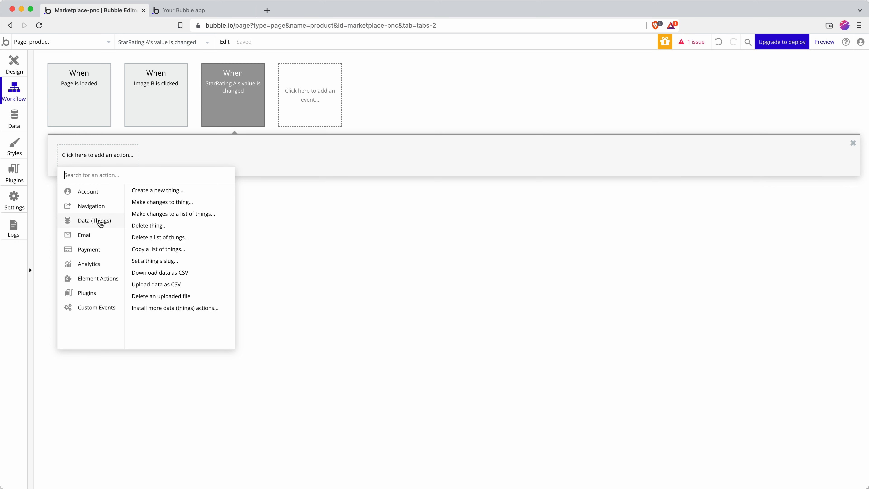
{"action": "left_click", "coordinate": [168, 202]}
{"action": "left_click", "coordinate": [751, 115]}
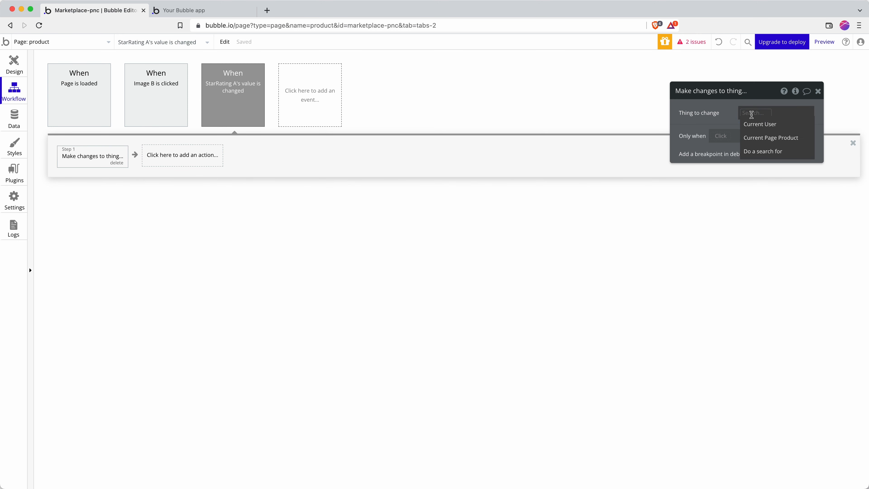
{"action": "left_click", "coordinate": [766, 138]}
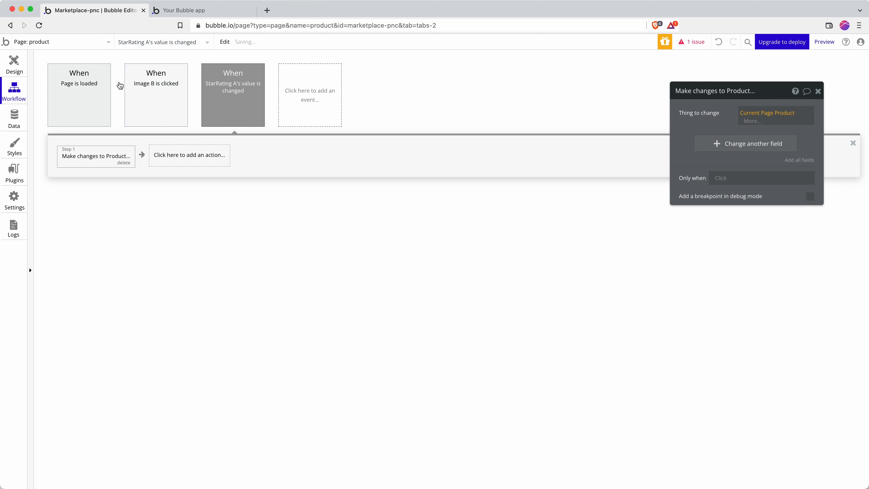
Check the product page's type of content in its properties, and return to the star rating workflow
{"action": "left_click", "coordinate": [23, 68]}
{"action": "left_click", "coordinate": [141, 243]}
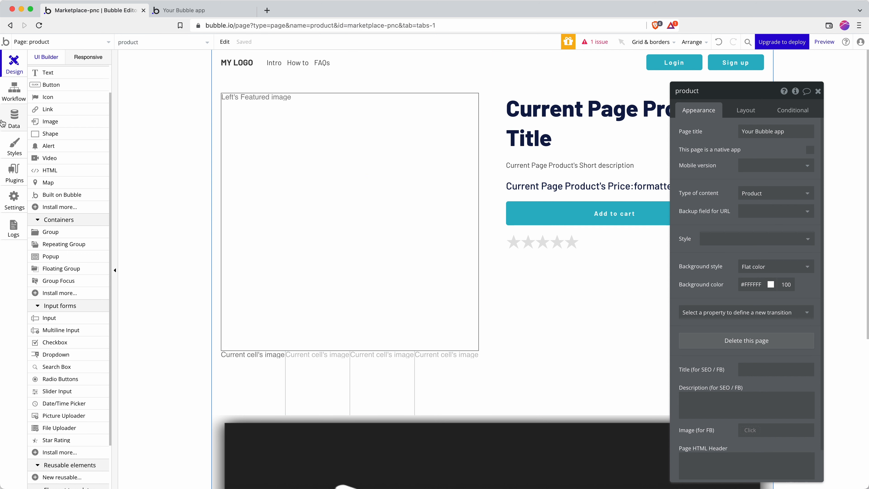
{"action": "left_click", "coordinate": [13, 92]}
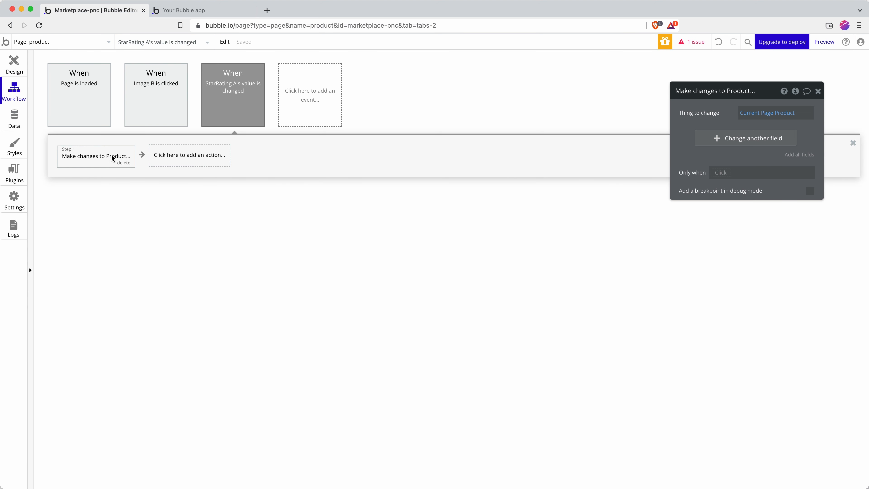
Add a field change to the Product action by creating a new field named Rating of type number
{"action": "left_click", "coordinate": [717, 142]}
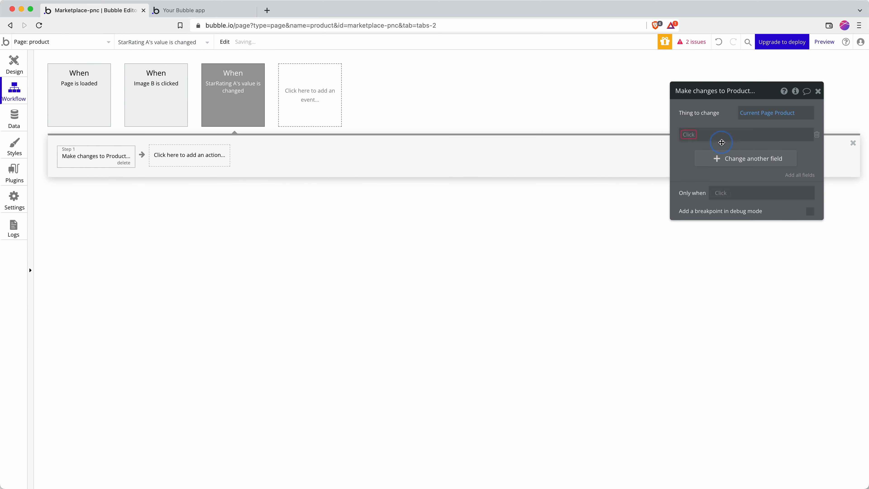
{"action": "left_click", "coordinate": [685, 134]}
{"action": "left_click", "coordinate": [699, 230]}
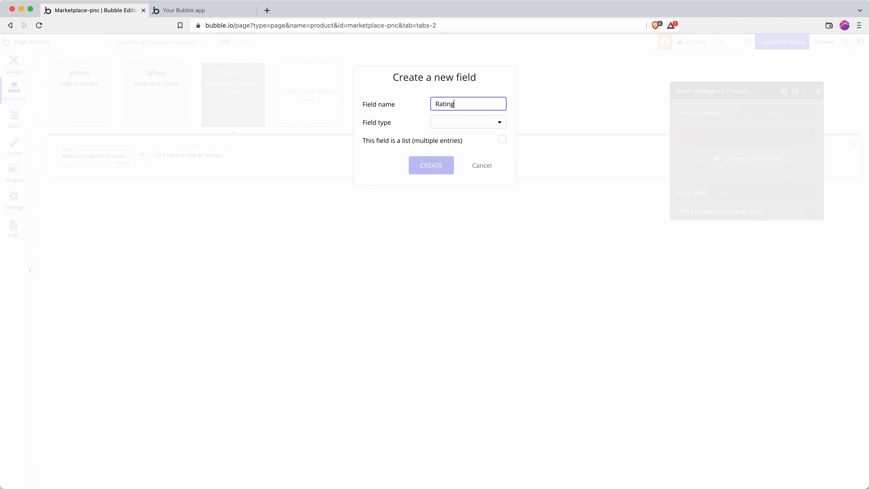
{"action": "left_click", "coordinate": [456, 122]}
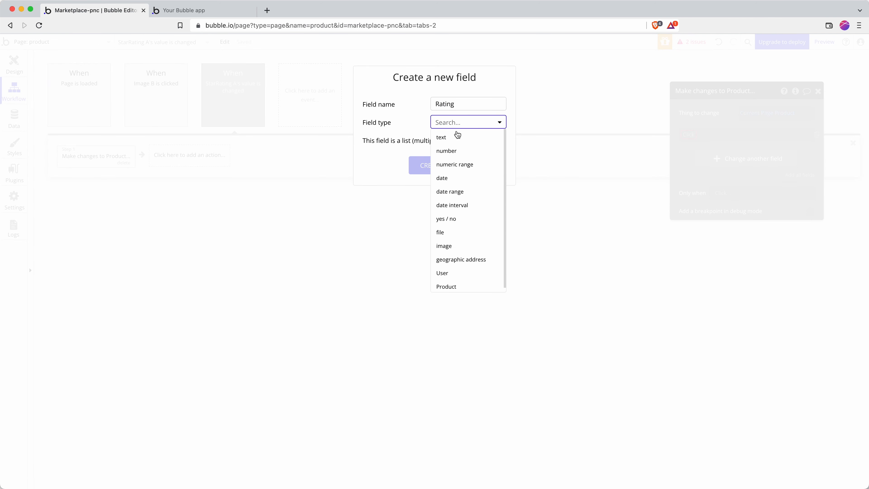
{"action": "left_click", "coordinate": [452, 152]}
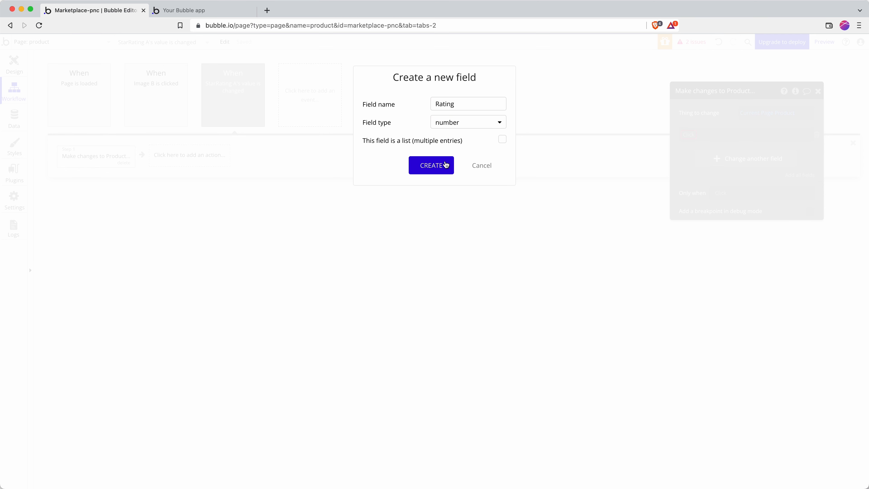
{"action": "left_click", "coordinate": [431, 165]}
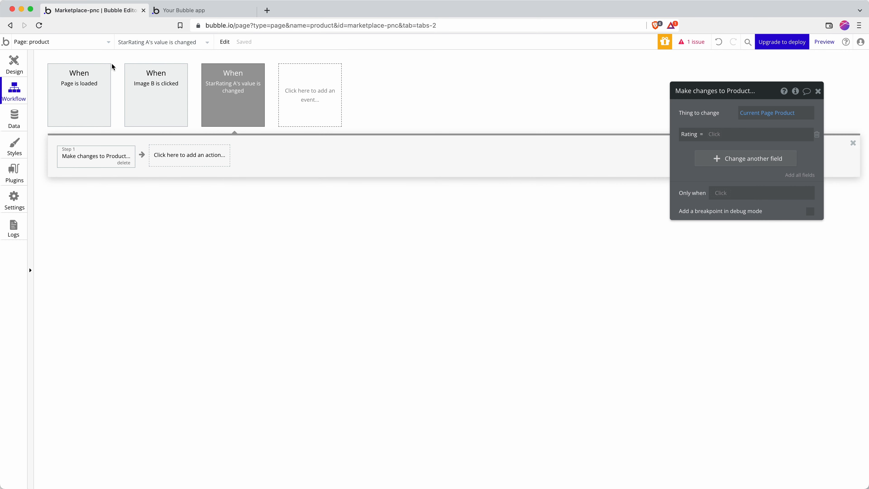
Set the Rating field in the action to This StarRating's value
{"action": "left_click", "coordinate": [715, 135]}
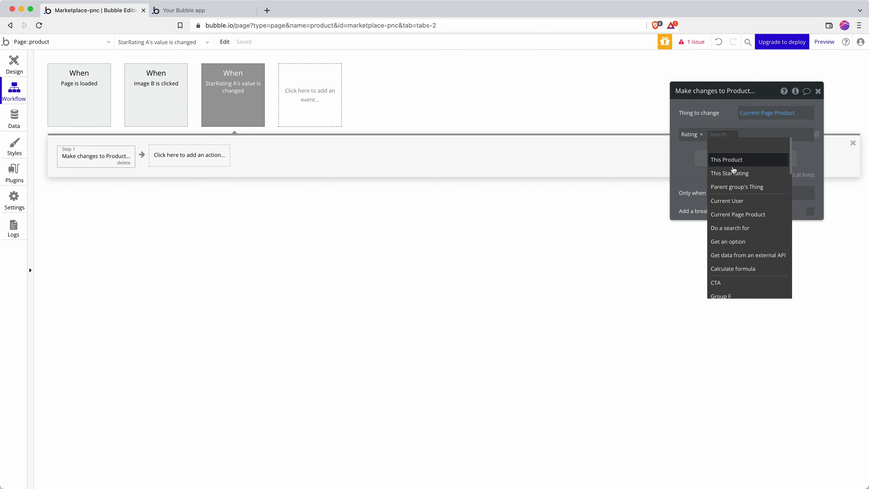
{"action": "left_click", "coordinate": [745, 182]}
{"action": "left_click", "coordinate": [788, 149]}
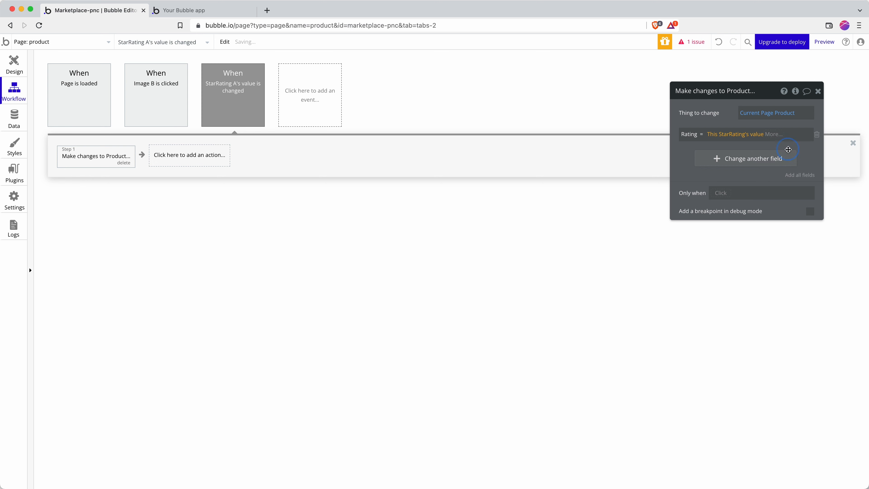
Reload the product page preview to test the star rating with the new workflow
{"action": "left_click", "coordinate": [216, 14]}
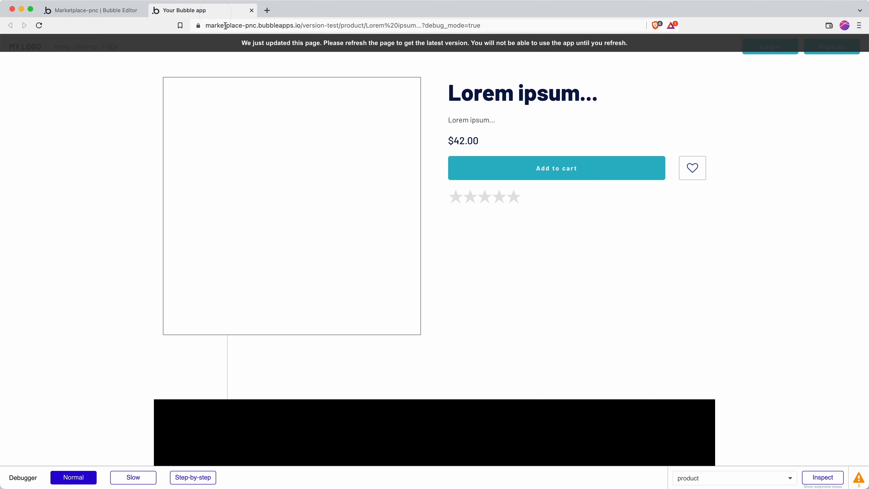
{"action": "left_click", "coordinate": [226, 25]}
{"action": "key", "text": "Return"}
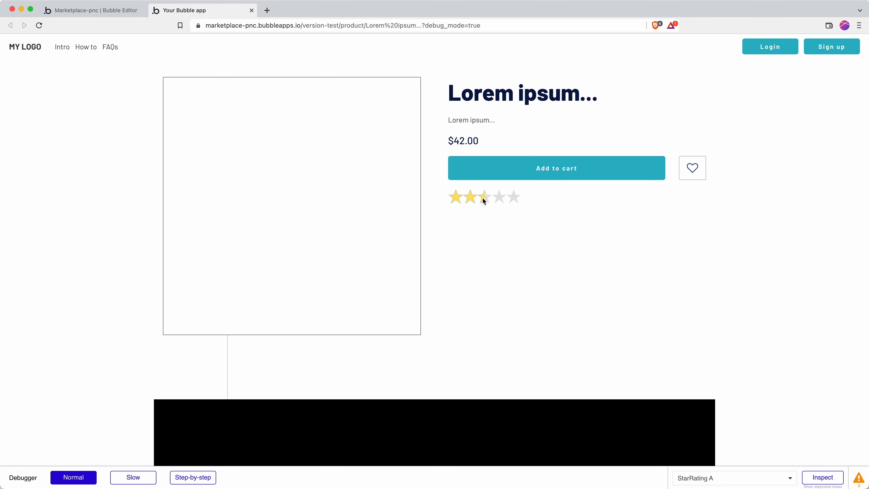
{"action": "left_click", "coordinate": [386, 26]}
{"action": "key", "text": "Return"}
Shorten the preview address to the app's home page and open the Sneakers product from there
{"action": "left_click_drag", "start_coordinate": [341, 27], "coordinate": [423, 29]}
{"action": "key", "text": "BackSpace"}
{"action": "key", "text": "Return"}
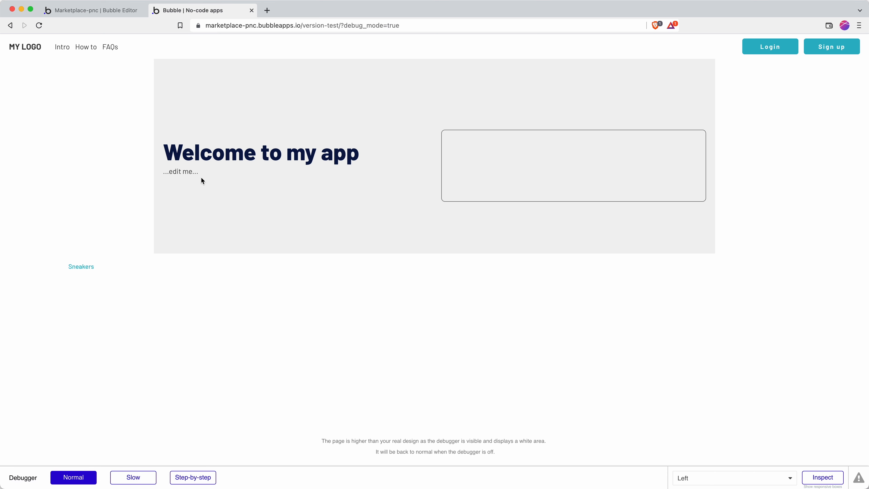
{"action": "left_click", "coordinate": [83, 270]}
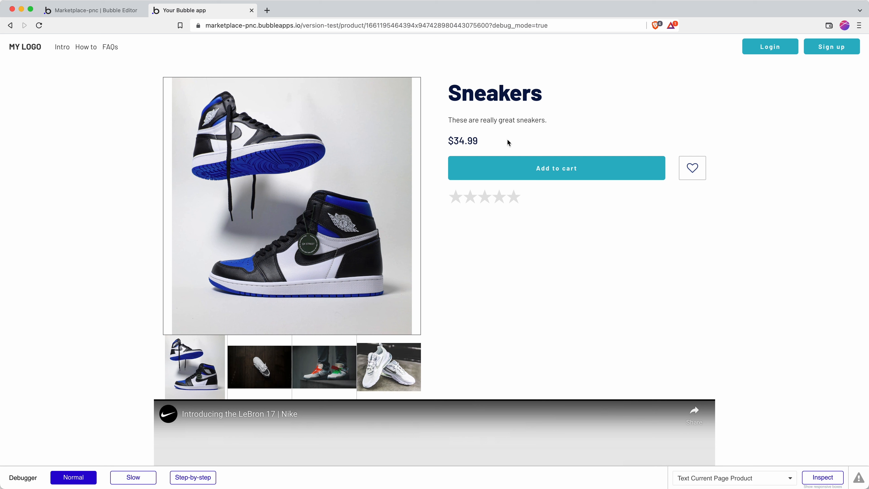
Rate the Sneakers product 2.5 stars and reload its page to check the rating
{"action": "left_click", "coordinate": [483, 197]}
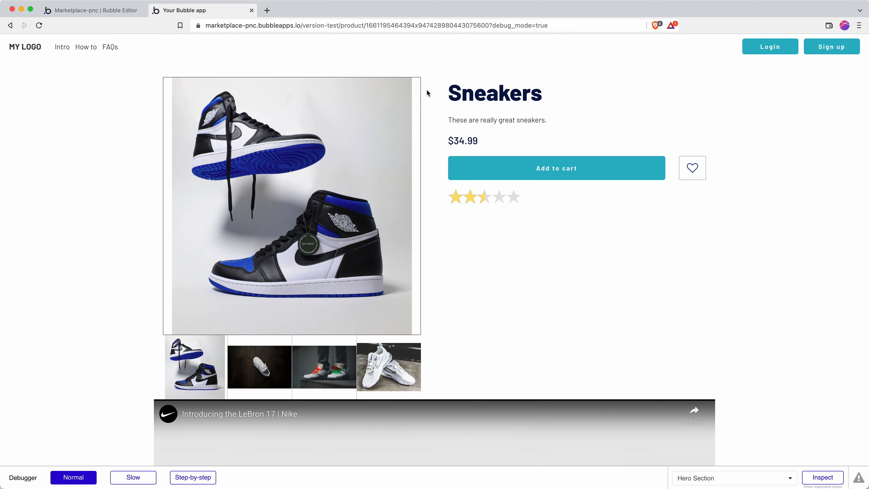
{"action": "left_click", "coordinate": [406, 25]}
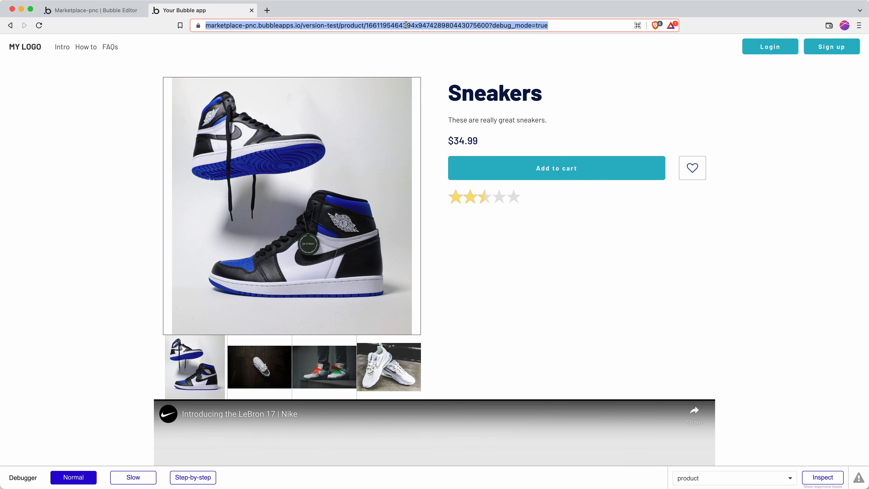
{"action": "key", "text": "Return"}
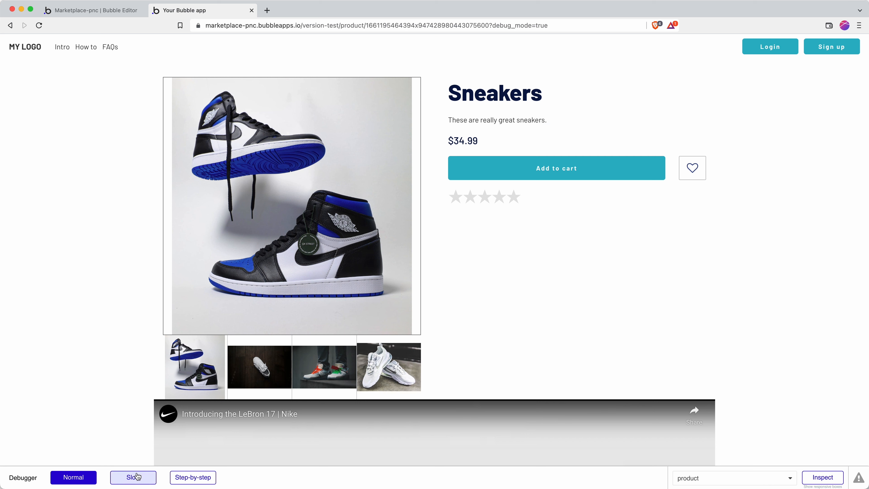
Switch the debugger to slow mode, rate the Sneakers product 2.5 stars and step through the workflow that changes the product
{"action": "left_click", "coordinate": [146, 477]}
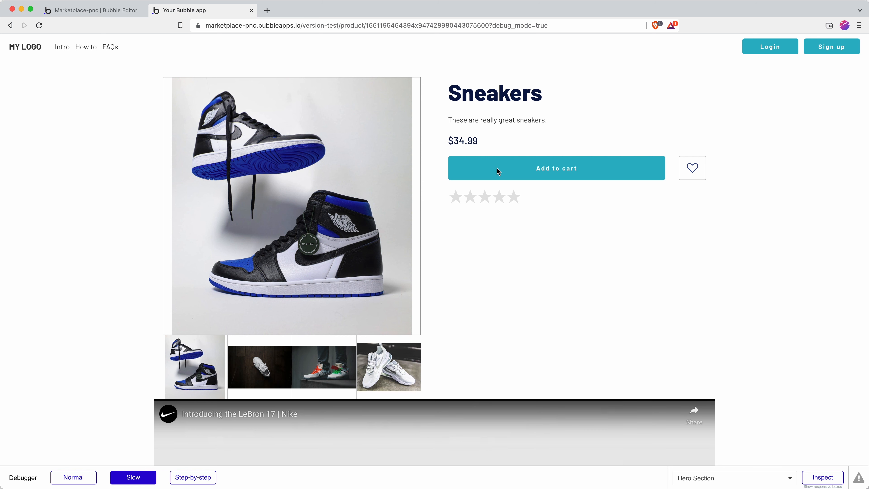
{"action": "left_click", "coordinate": [485, 196]}
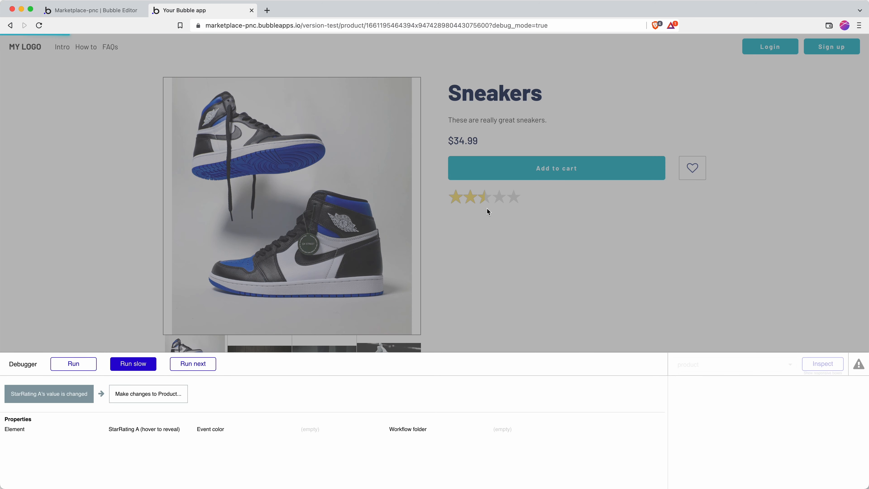
{"action": "left_click", "coordinate": [192, 364]}
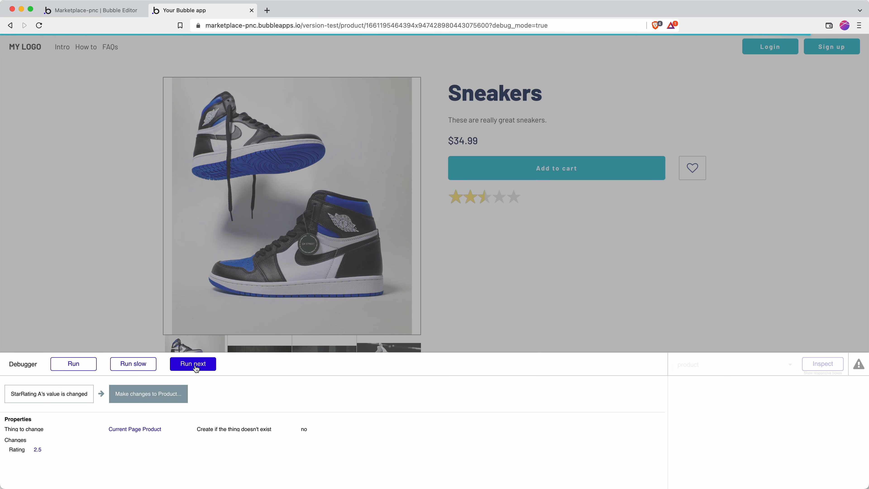
{"action": "left_click", "coordinate": [195, 365]}
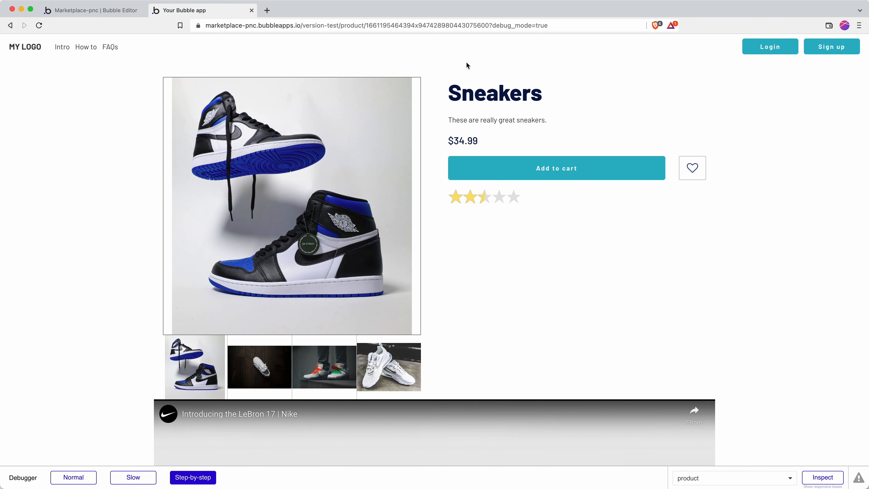
Return to the Bubble editor and check the Sneakers entry's Rating value in the app data
{"action": "left_click", "coordinate": [73, 12]}
{"action": "left_click", "coordinate": [14, 118]}
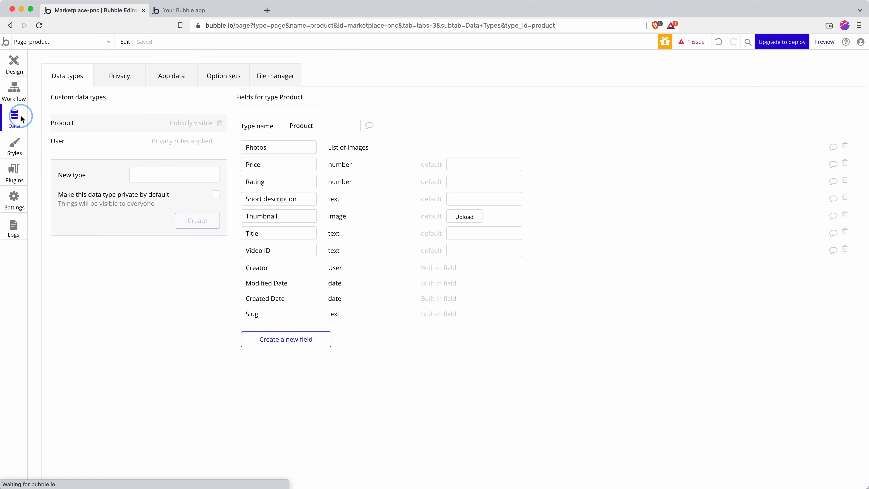
{"action": "left_click", "coordinate": [163, 79]}
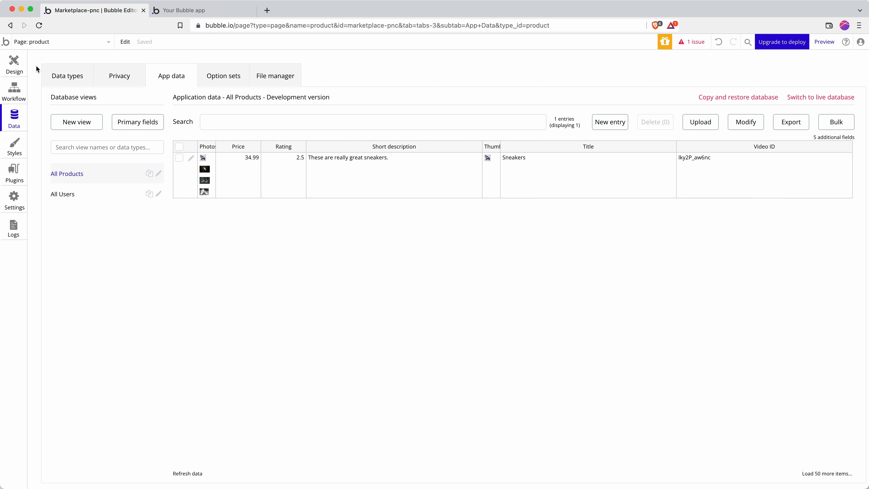
Set the initial content of the product page's star rating to Current Page Product's Rating
{"action": "left_click", "coordinate": [19, 73]}
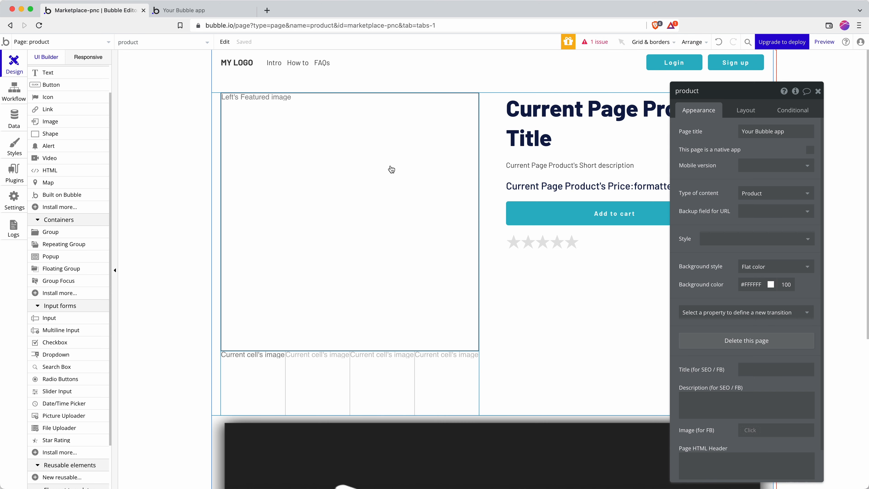
{"action": "left_click", "coordinate": [556, 240]}
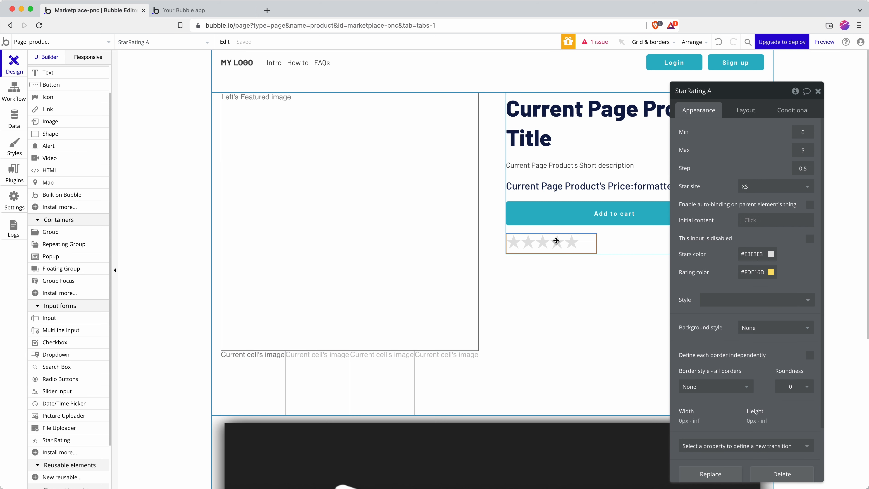
{"action": "left_click", "coordinate": [747, 220]}
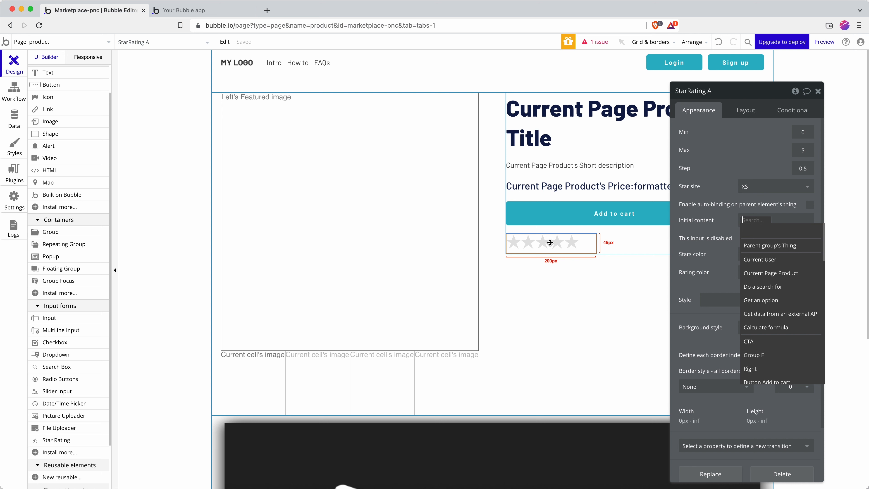
{"action": "left_click", "coordinate": [772, 273]}
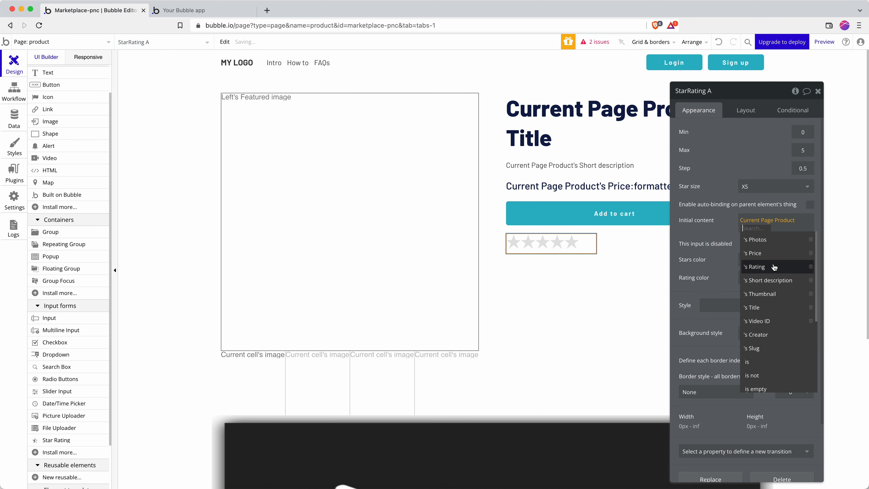
{"action": "left_click", "coordinate": [775, 267]}
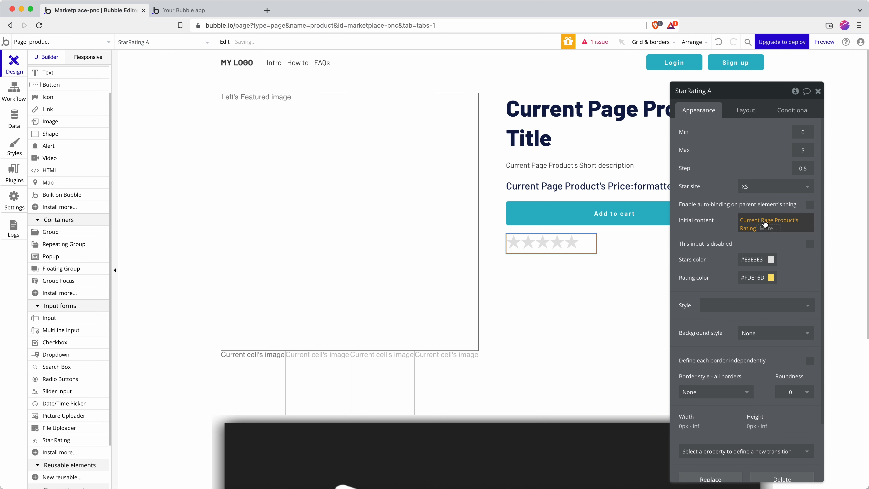
Switch to the Sneakers page preview and reload it to load the star rating's initial content
{"action": "left_click", "coordinate": [225, 10]}
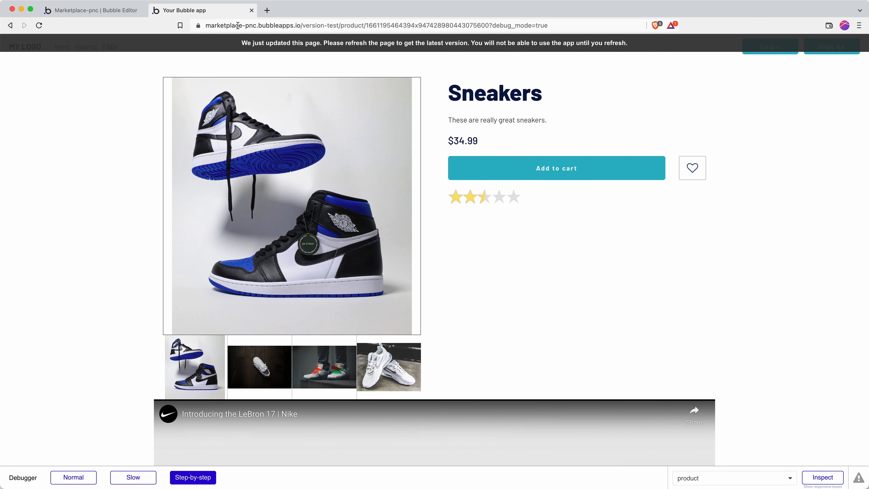
{"action": "left_click", "coordinate": [238, 25]}
{"action": "key", "text": "Return"}
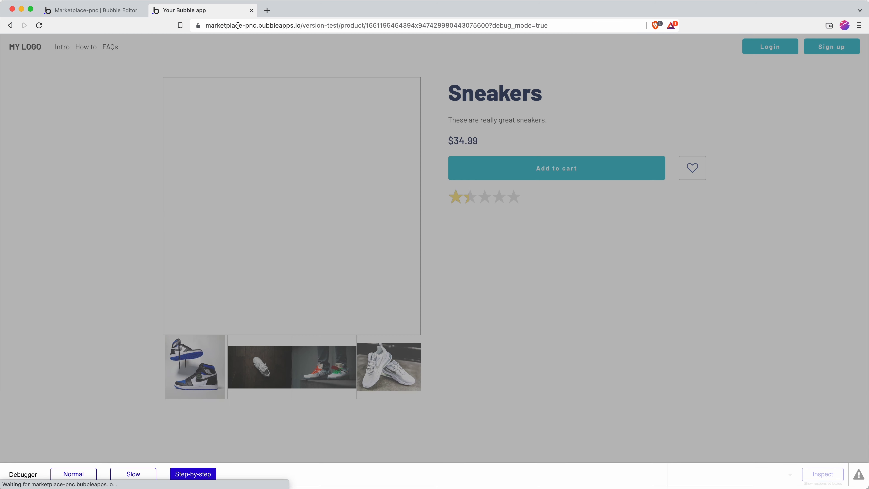
Run the paused workflow at normal speed and reload the product page to check a 4-star rating
{"action": "left_click", "coordinate": [77, 363]}
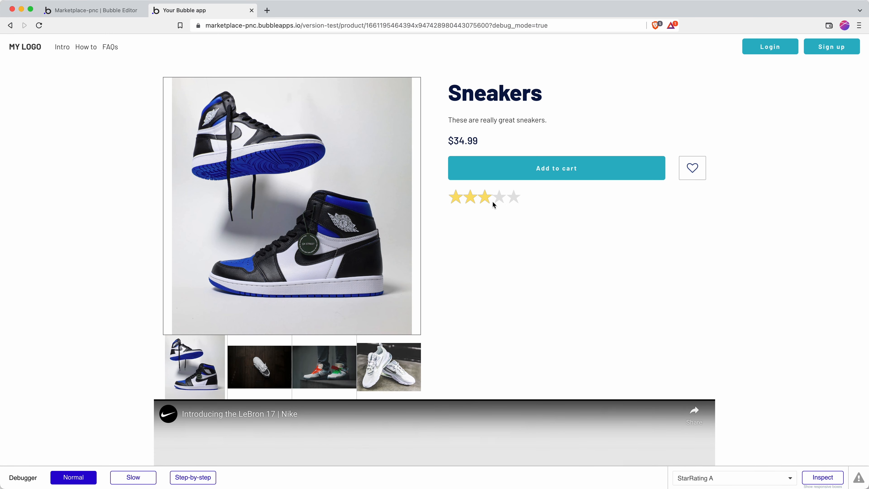
{"action": "left_click", "coordinate": [375, 25]}
{"action": "key", "text": "Return"}
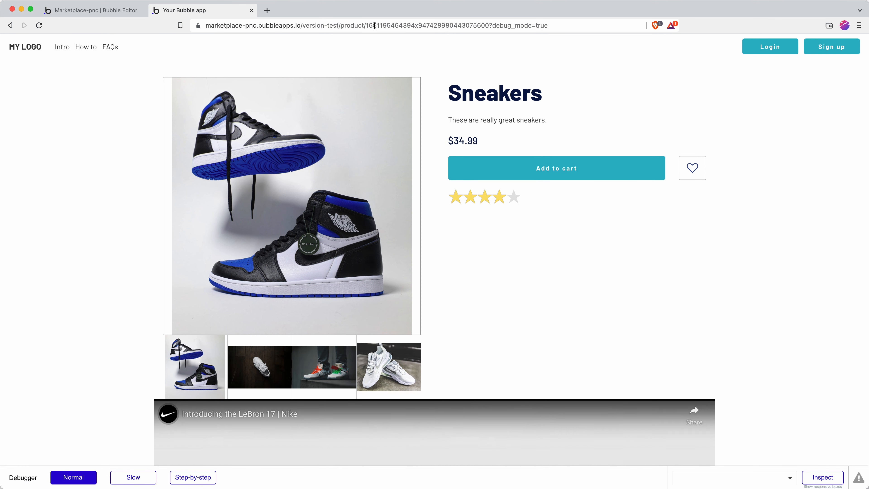